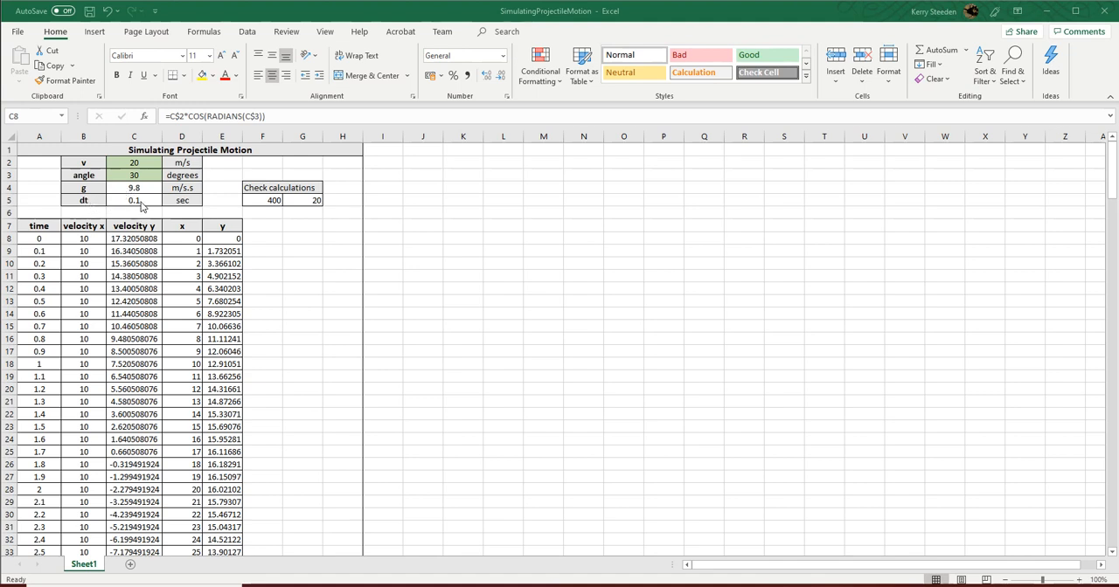
- Examine the formulas behind the first time, velocity x and velocity y values
{"action": "left_click", "coordinate": [44, 239]}
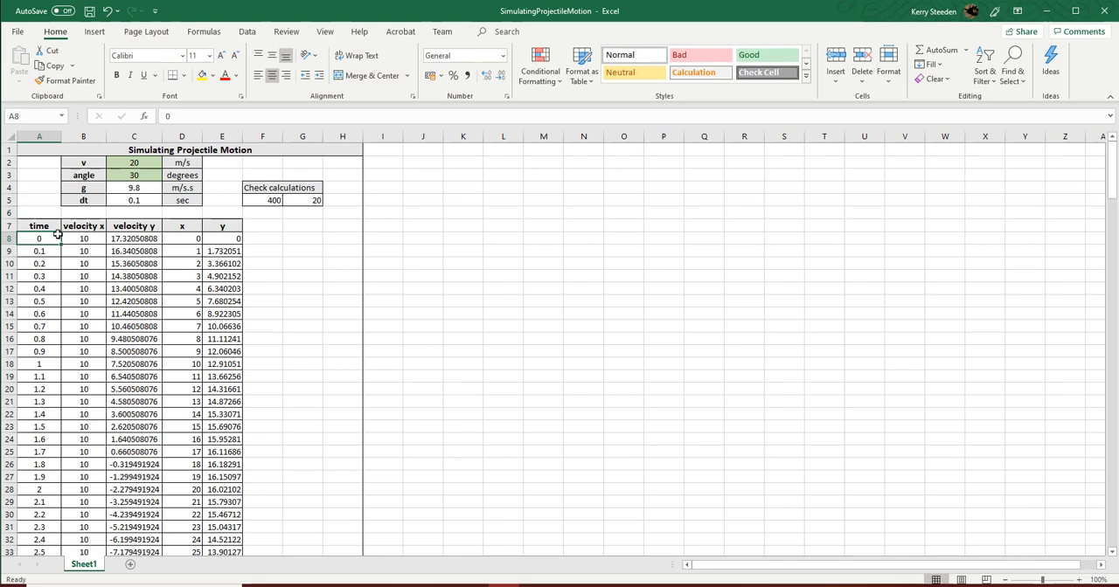
{"action": "left_click", "coordinate": [49, 251]}
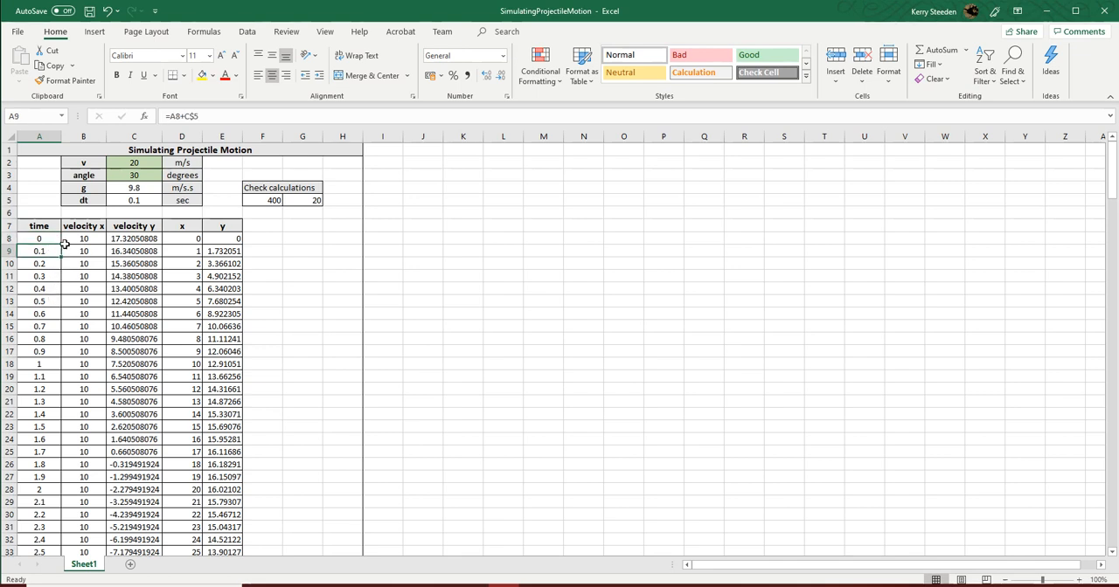
{"action": "left_click", "coordinate": [180, 116]}
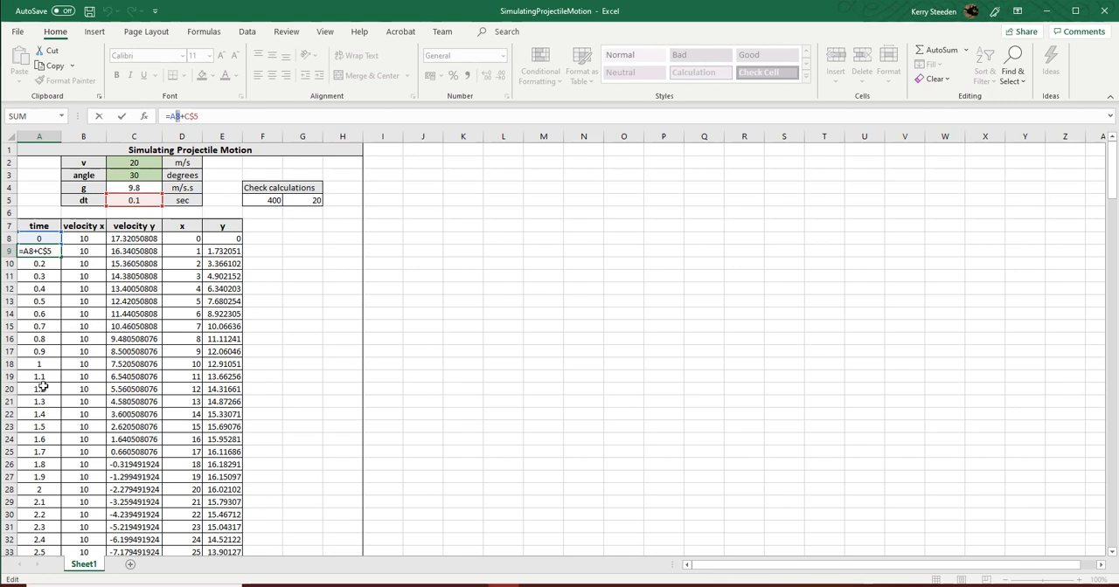
{"action": "left_click", "coordinate": [313, 276]}
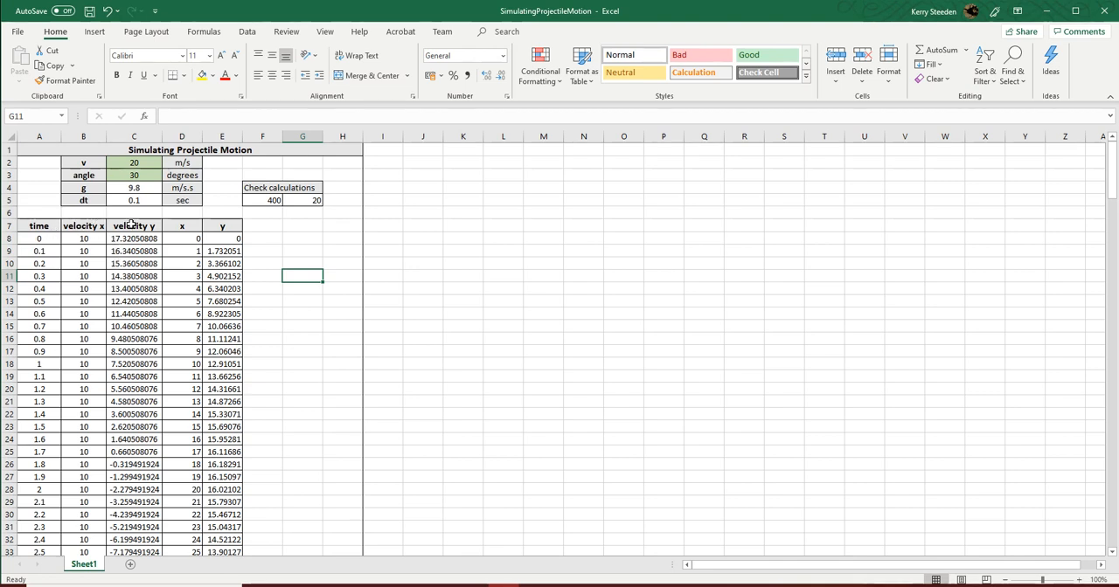
{"action": "left_click", "coordinate": [91, 238]}
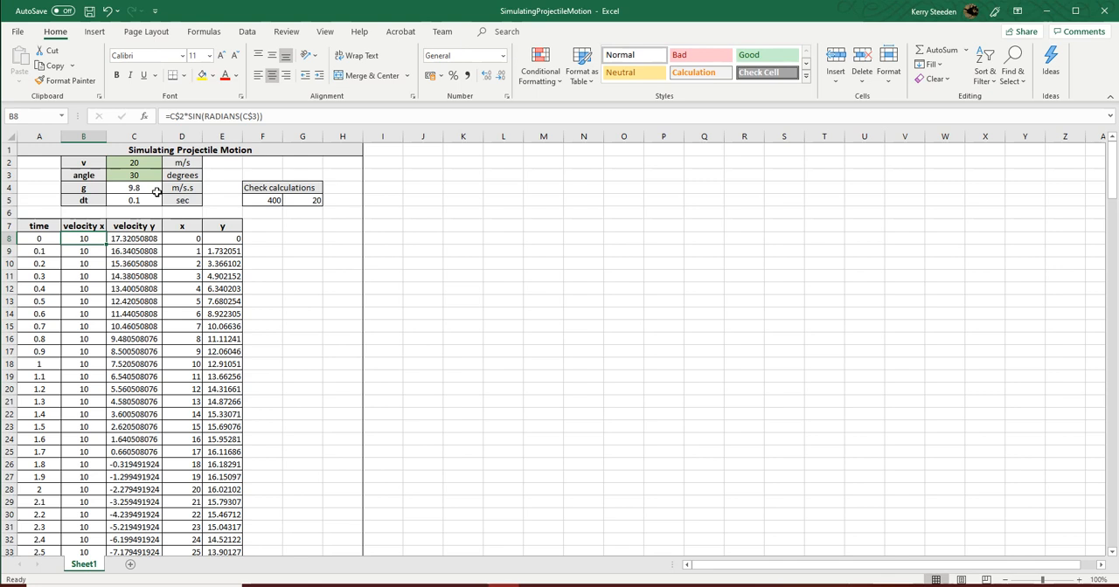
{"action": "left_click", "coordinate": [127, 239]}
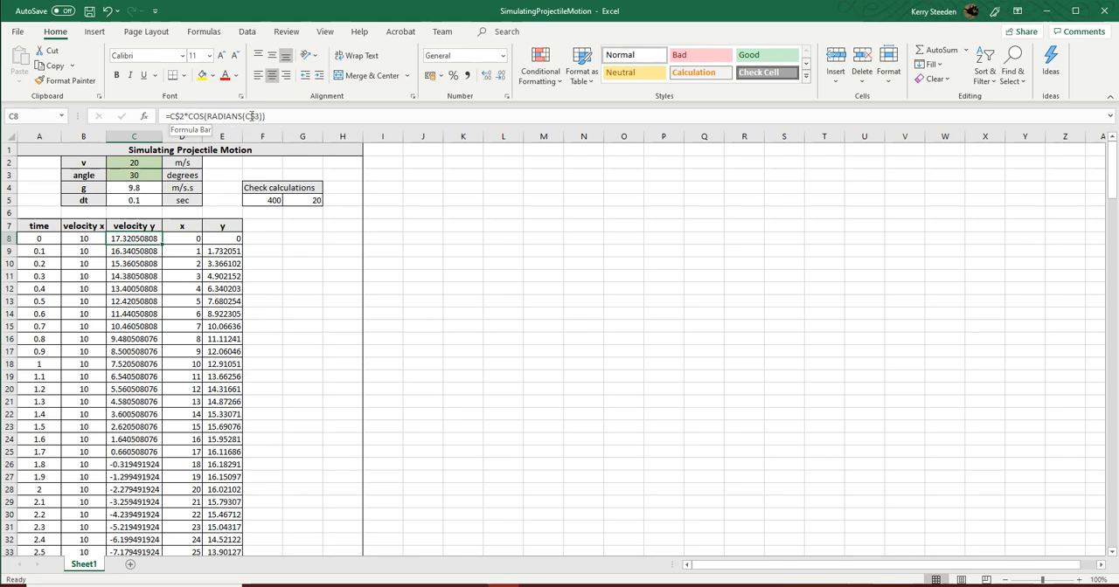
{"action": "left_click", "coordinate": [177, 116]}
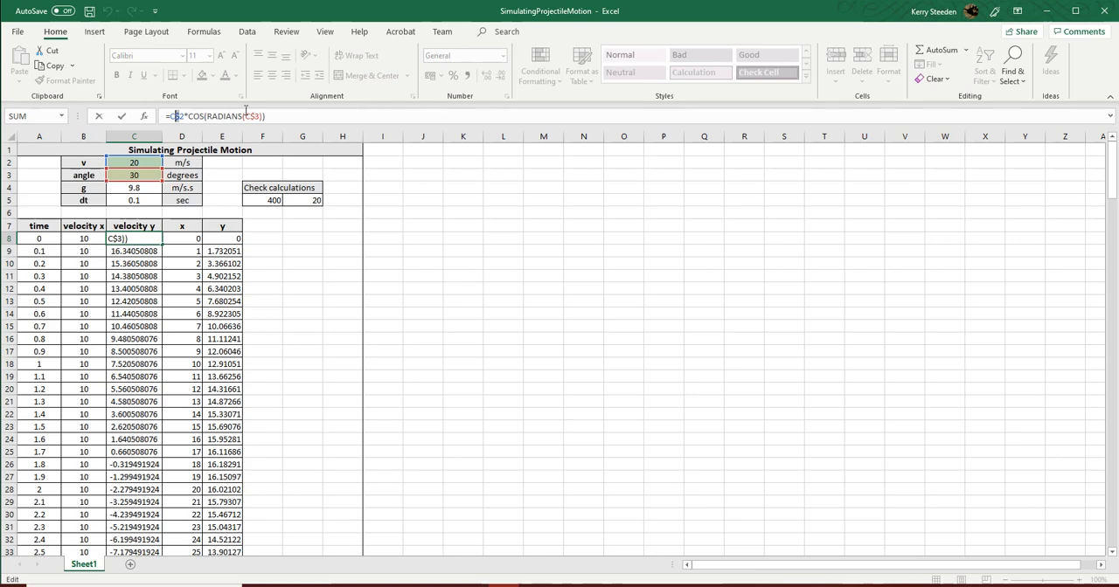
- Extend the simulation table by filling the formulas in A37:E37 down through row 48
{"action": "scroll", "coordinate": [218, 315], "scroll_direction": "down", "scroll_amount": 6}
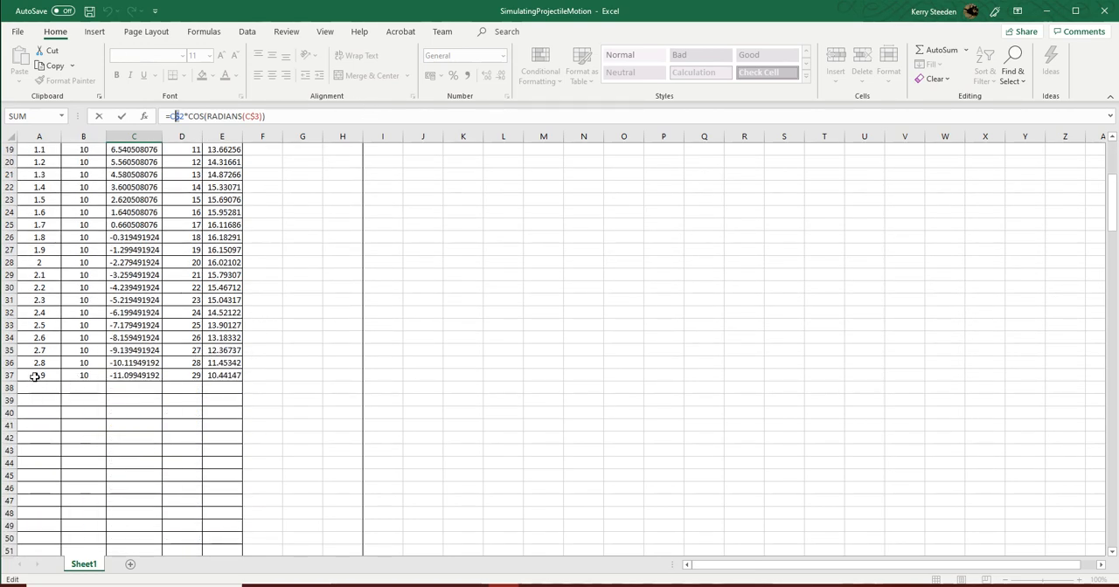
{"action": "left_click_drag", "start_coordinate": [35, 375], "coordinate": [239, 500]}
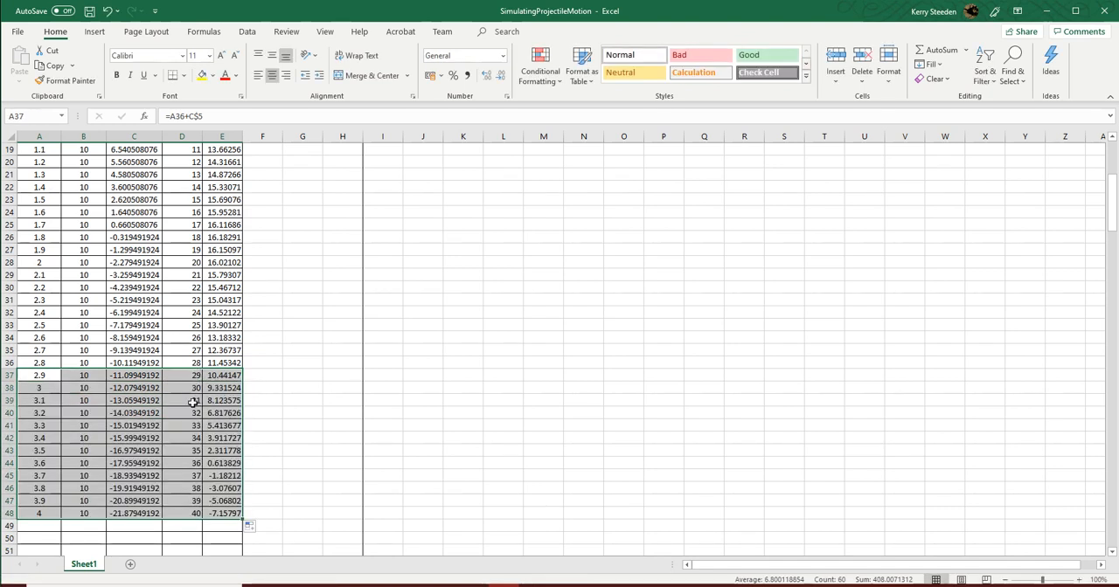
{"action": "scroll", "coordinate": [210, 483], "scroll_direction": "up", "scroll_amount": 6}
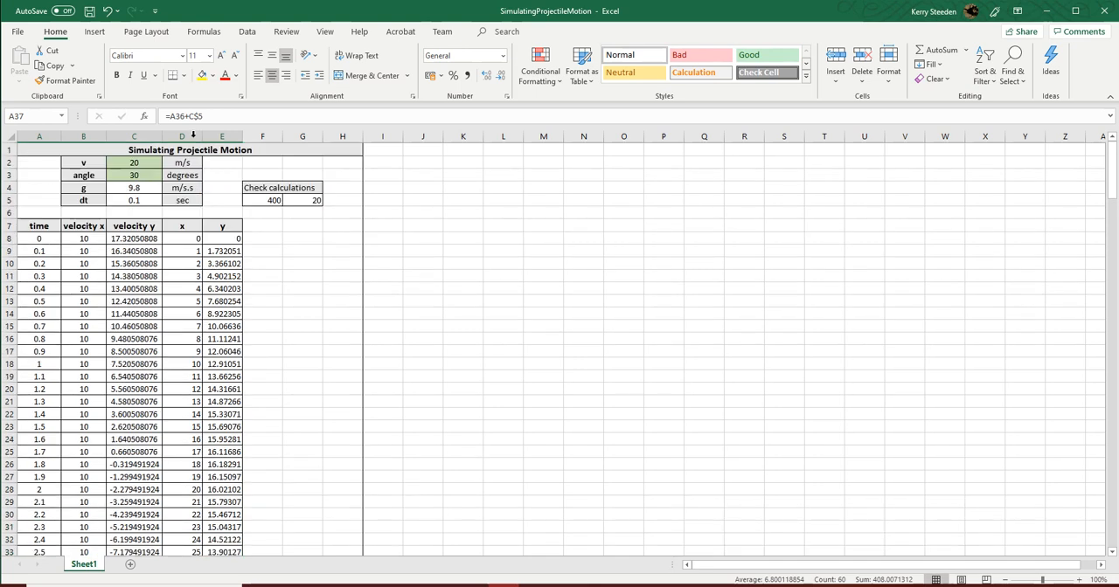
- Set the launch velocity v in cell C2 to 30 m/s
{"action": "left_click", "coordinate": [137, 239]}
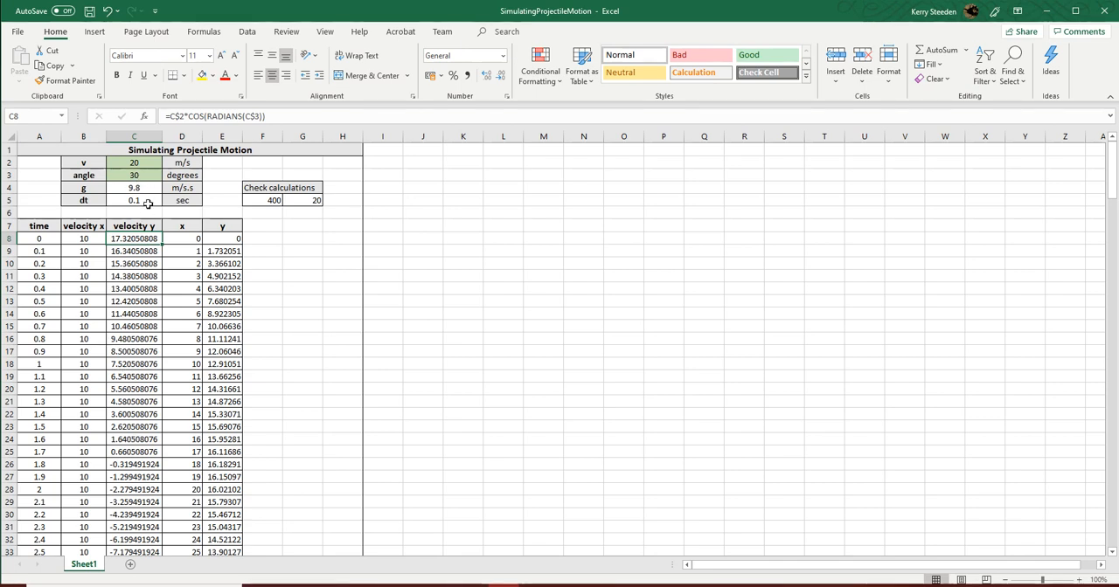
{"action": "left_click", "coordinate": [144, 164]}
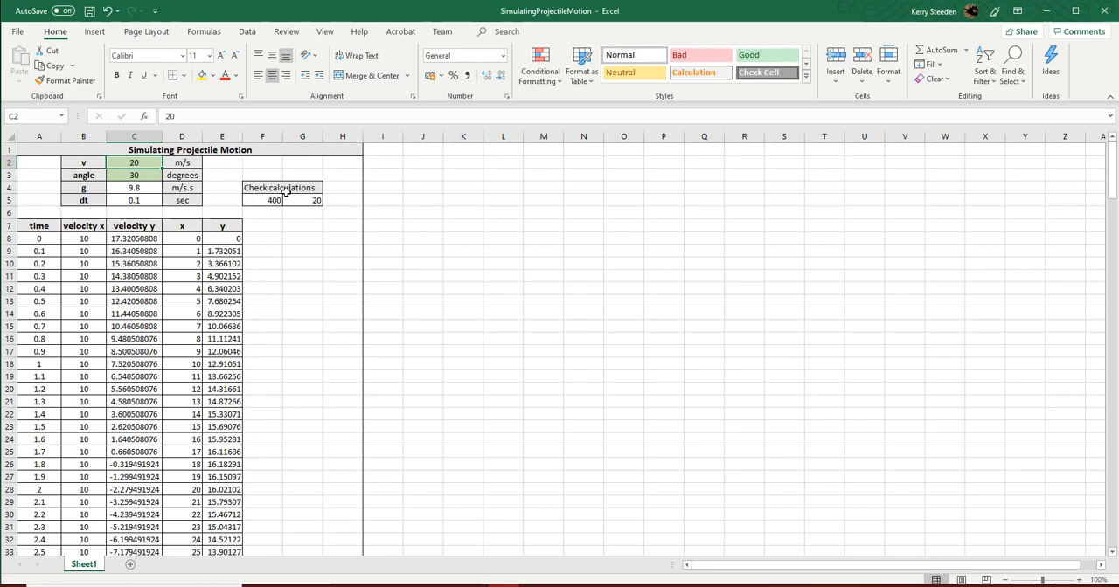
{"action": "double_click", "coordinate": [135, 162]}
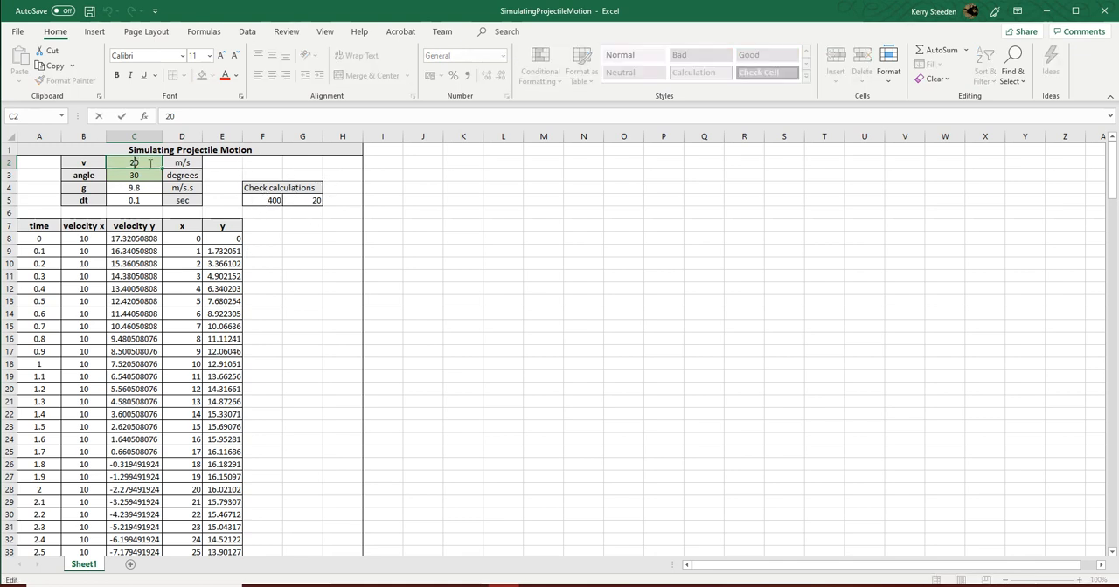
{"action": "double_click", "coordinate": [113, 162]}
{"action": "type", "text": "30"}
{"action": "left_click", "coordinate": [233, 174]}
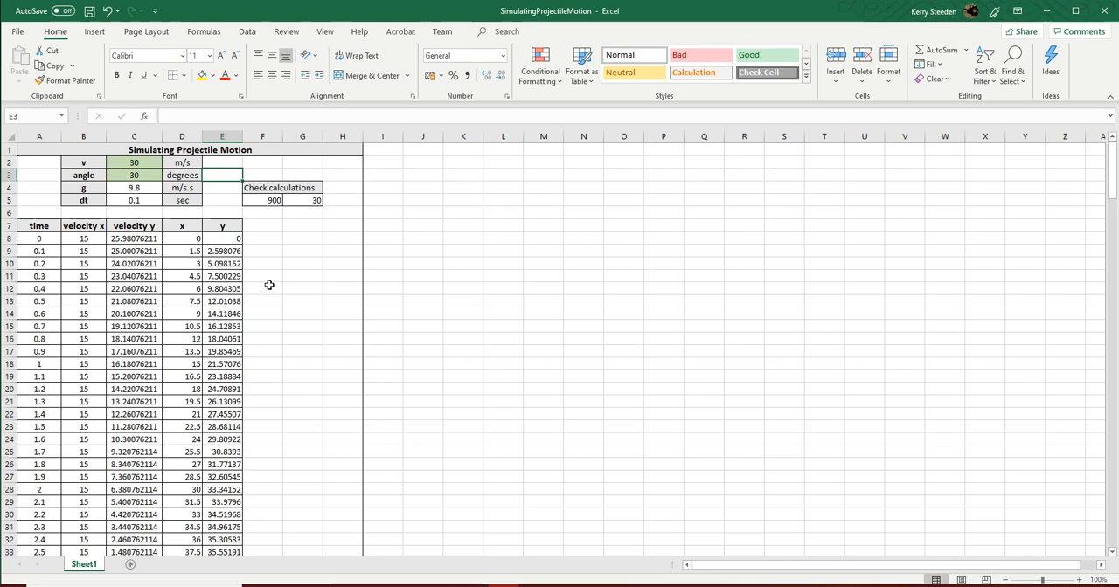
- Insert the recommended scatter chart for the x and y values in D8:E48
{"action": "scroll", "coordinate": [269, 285], "scroll_direction": "down", "scroll_amount": 7}
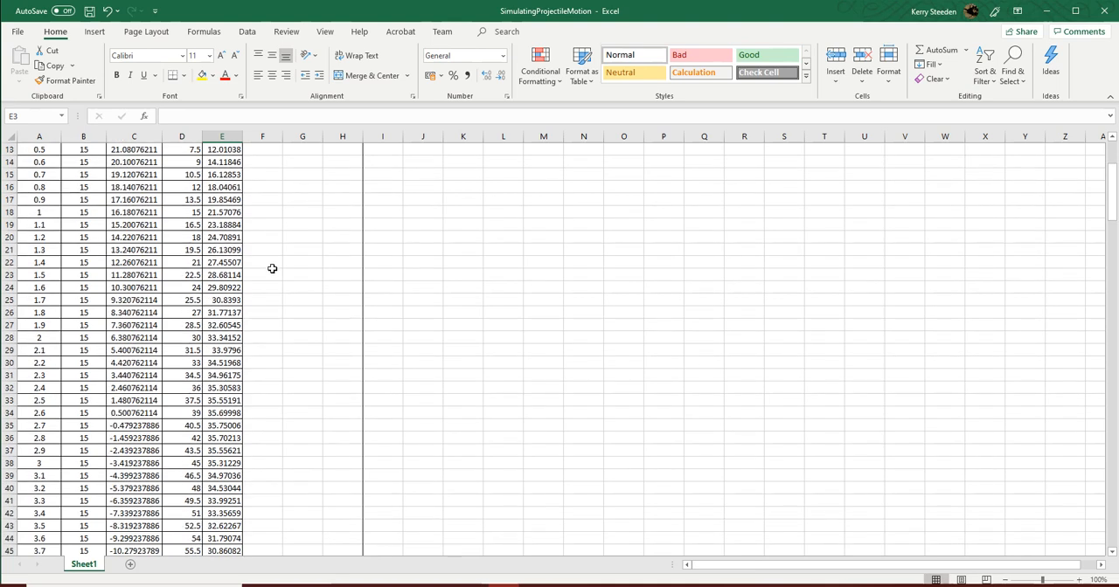
{"action": "scroll", "coordinate": [280, 356], "scroll_direction": "up", "scroll_amount": 7}
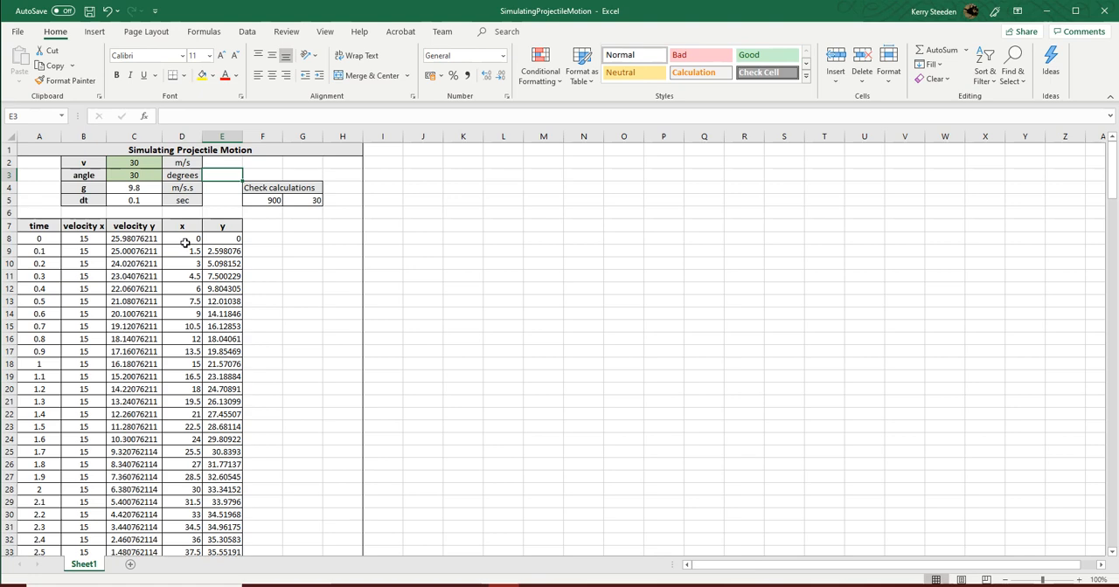
{"action": "left_click_drag", "start_coordinate": [183, 239], "coordinate": [216, 521]}
{"action": "scroll", "coordinate": [214, 450], "scroll_direction": "up", "scroll_amount": 6}
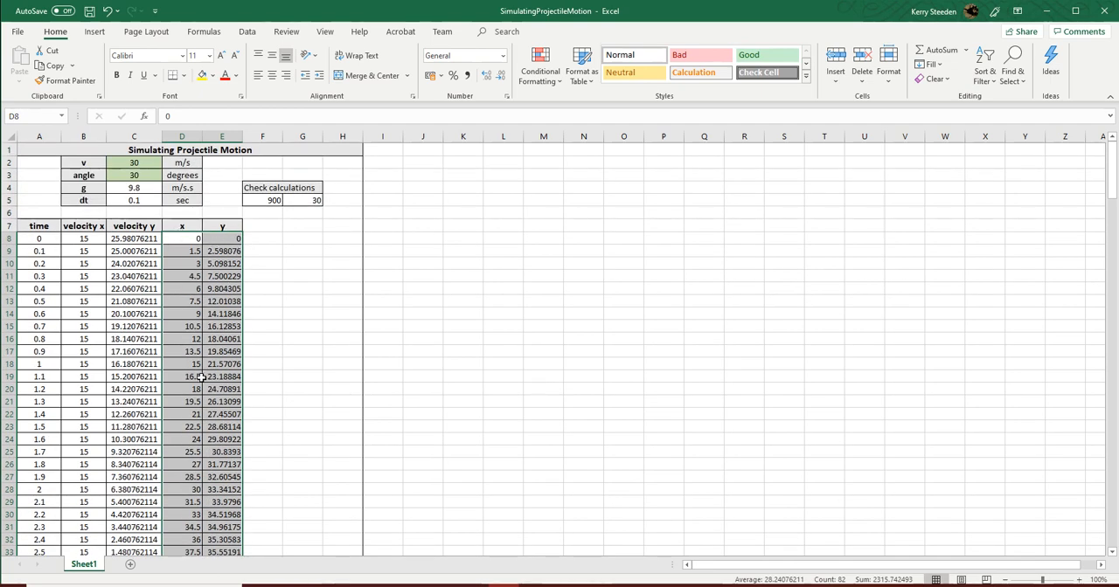
{"action": "left_click", "coordinate": [101, 32]}
{"action": "left_click", "coordinate": [470, 68]}
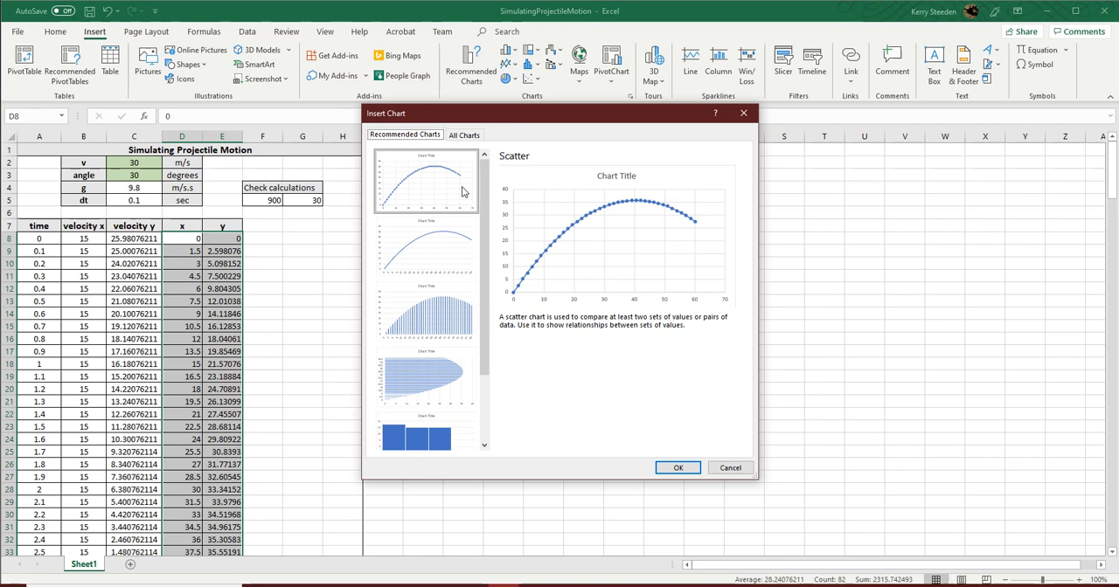
{"action": "left_click", "coordinate": [677, 468]}
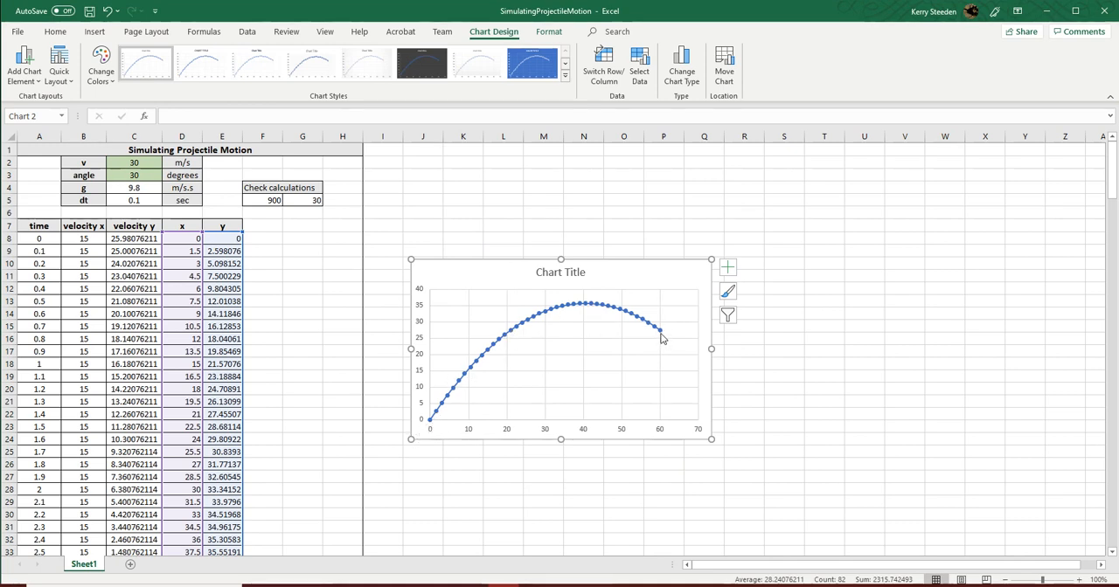
- Extend the simulation table by filling the formulas in A48:E48 down through row 76
{"action": "scroll", "coordinate": [319, 334], "scroll_direction": "down", "scroll_amount": 2}
{"action": "scroll", "coordinate": [318, 334], "scroll_direction": "down", "scroll_amount": 9}
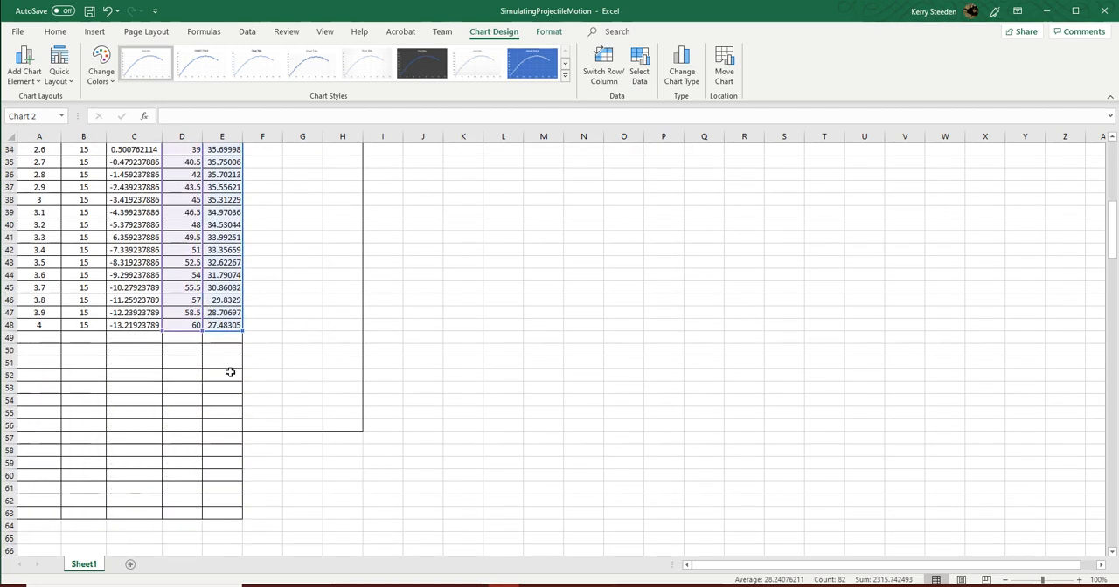
{"action": "left_click", "coordinate": [43, 326]}
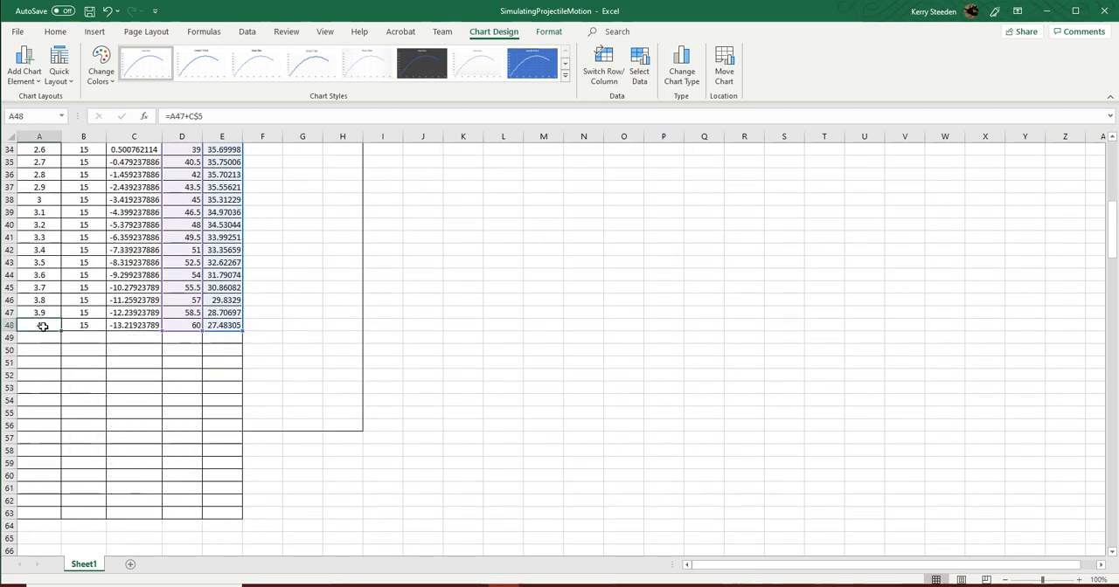
{"action": "left_click_drag", "start_coordinate": [43, 326], "coordinate": [218, 326]}
{"action": "left_click", "coordinate": [424, 325]}
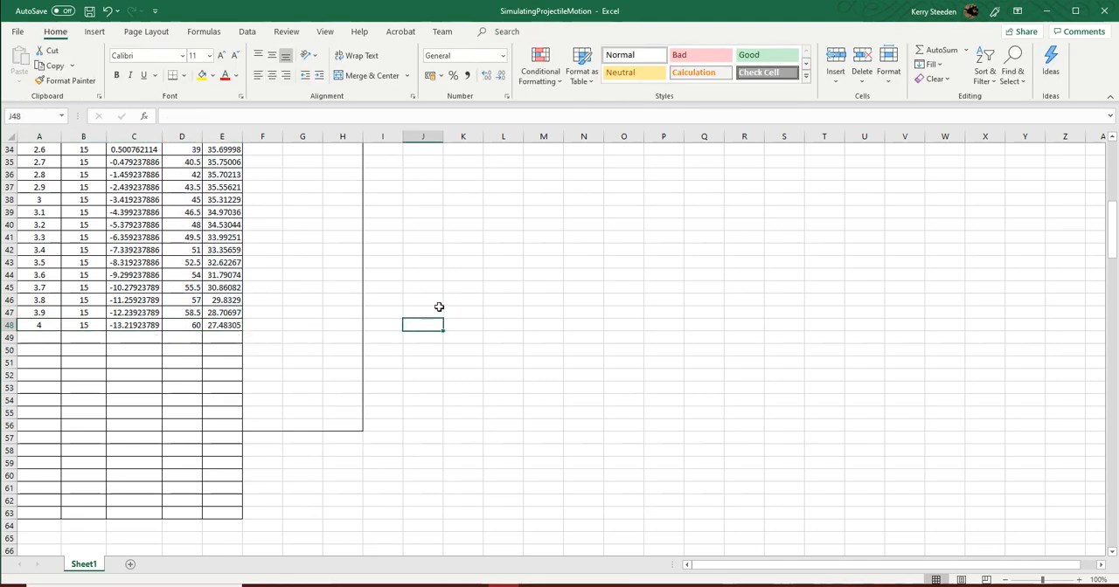
{"action": "left_click_drag", "start_coordinate": [42, 325], "coordinate": [253, 495]}
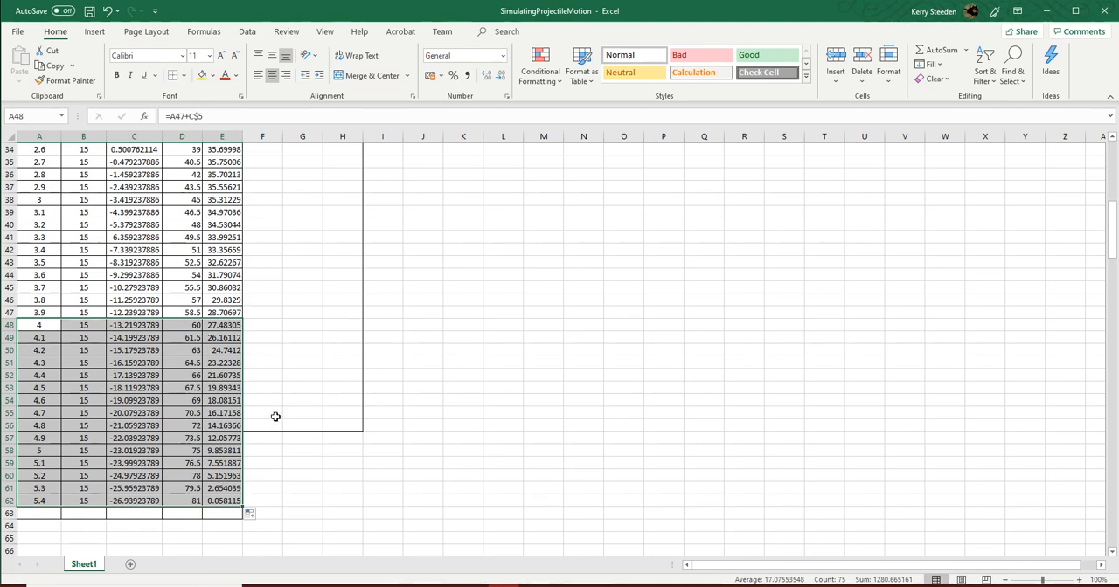
{"action": "scroll", "coordinate": [275, 416], "scroll_direction": "down", "scroll_amount": 5}
{"action": "left_click_drag", "start_coordinate": [243, 320], "coordinate": [243, 492]}
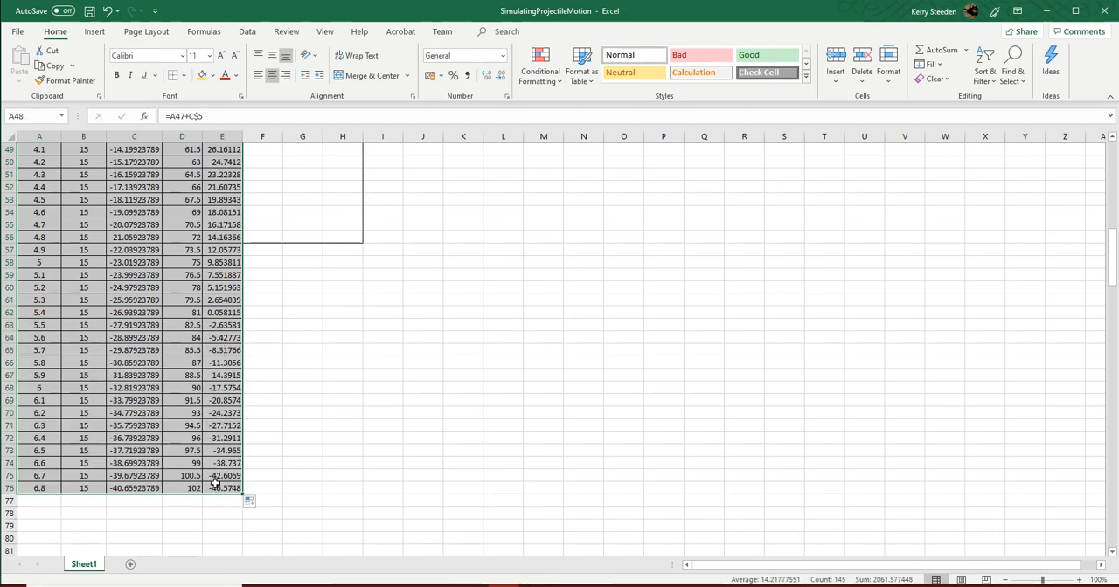
- Delete the scatter chart beside the simulation table
{"action": "scroll", "coordinate": [255, 461], "scroll_direction": "up", "scroll_amount": 15}
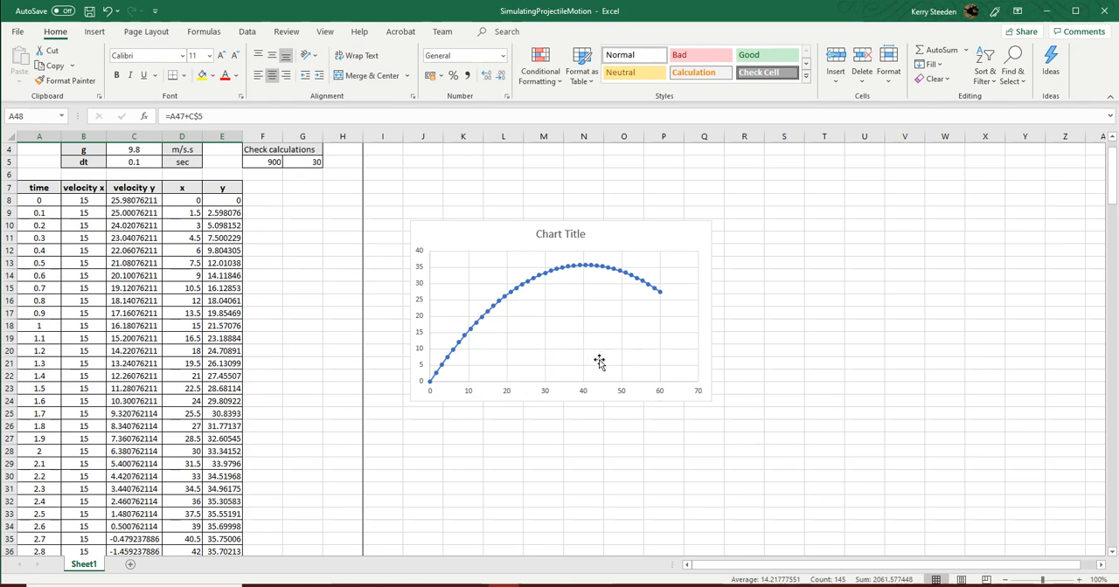
{"action": "scroll", "coordinate": [262, 340], "scroll_direction": "down", "scroll_amount": 8}
{"action": "scroll", "coordinate": [309, 350], "scroll_direction": "up", "scroll_amount": 7}
{"action": "left_click", "coordinate": [568, 281]}
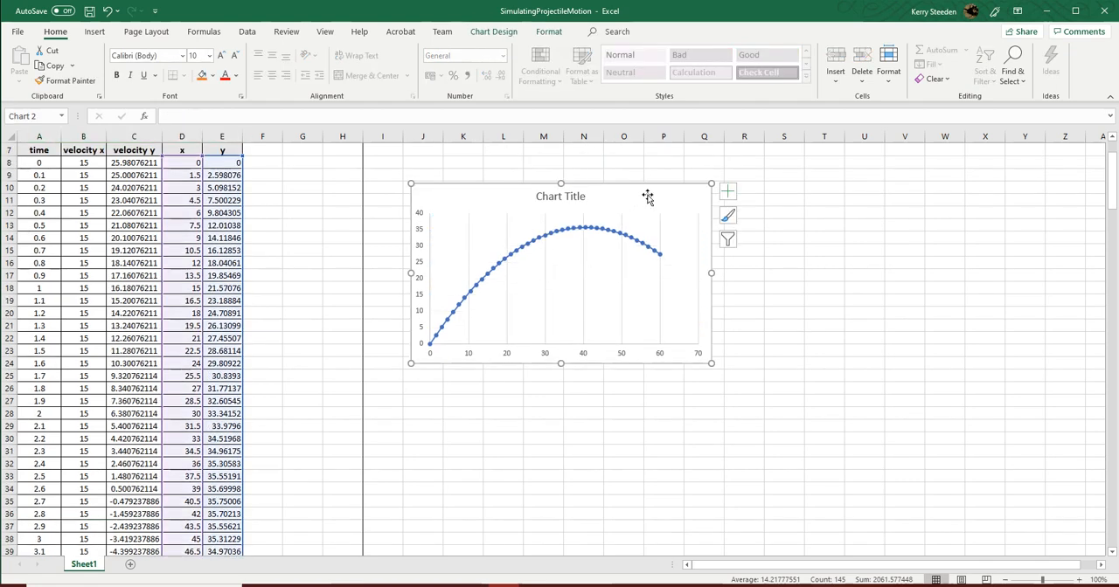
{"action": "key", "text": "Delete"}
- Insert the recommended scatter chart for the x and y values in D8:E76
{"action": "left_click_drag", "start_coordinate": [181, 161], "coordinate": [220, 539]}
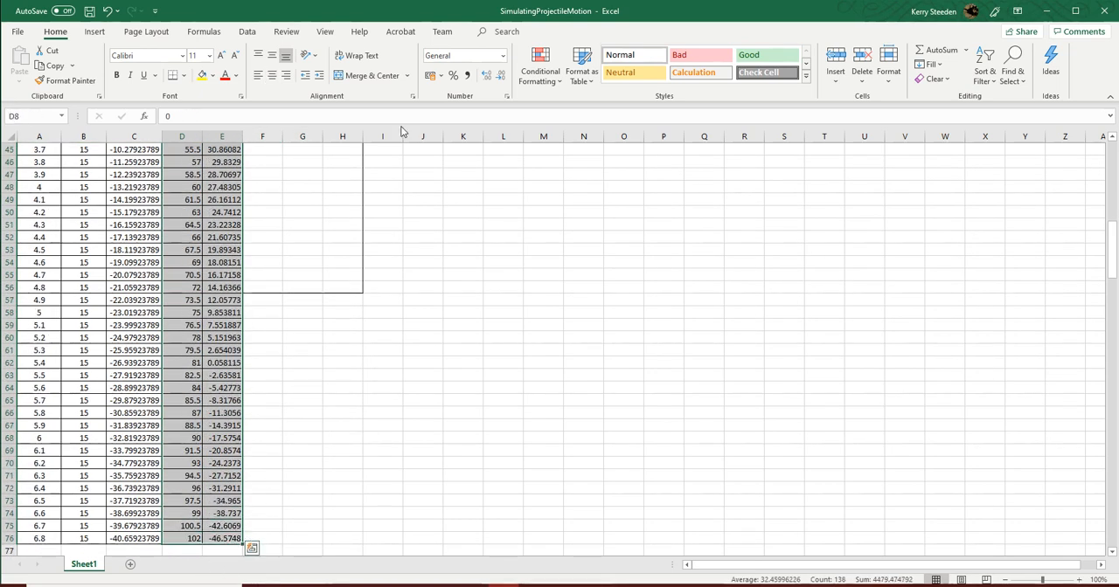
{"action": "left_click", "coordinate": [95, 32]}
{"action": "left_click", "coordinate": [471, 68]}
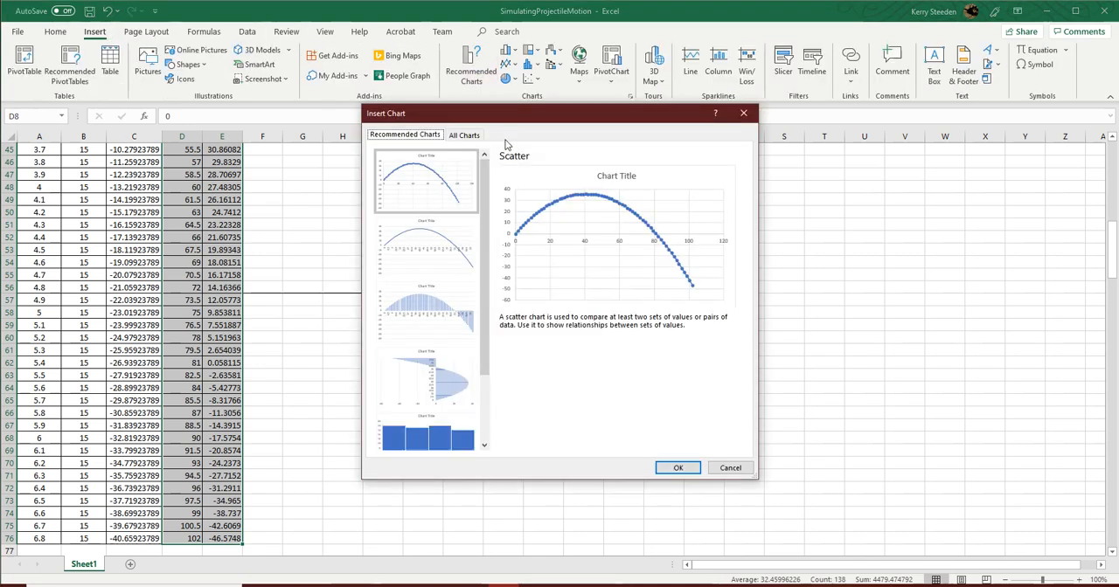
{"action": "left_click", "coordinate": [677, 468]}
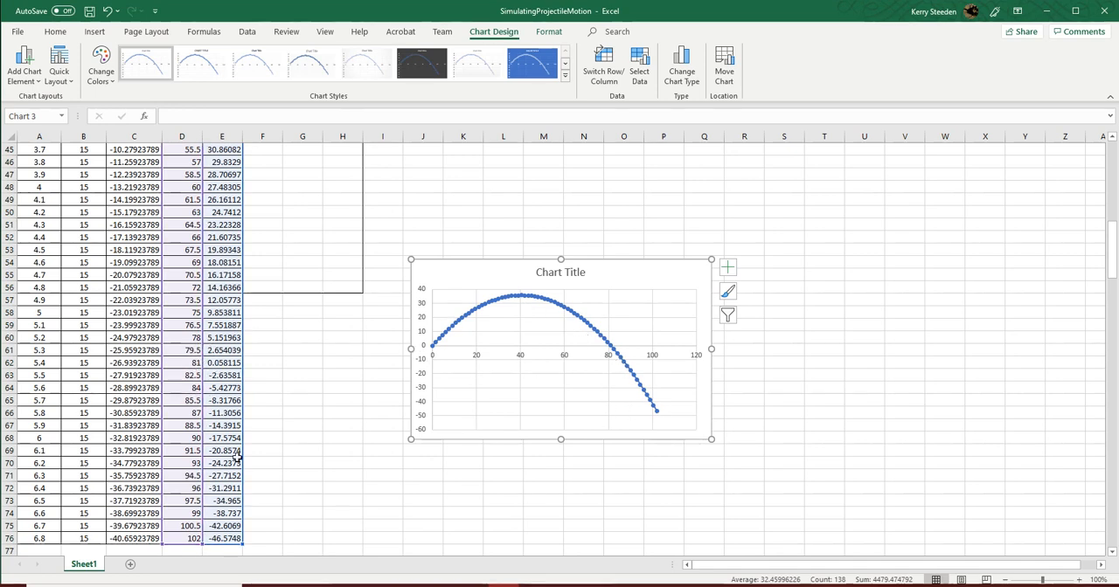
- Set the minimum bound of the scatter chart's vertical axis to 0
{"action": "left_click", "coordinate": [423, 360]}
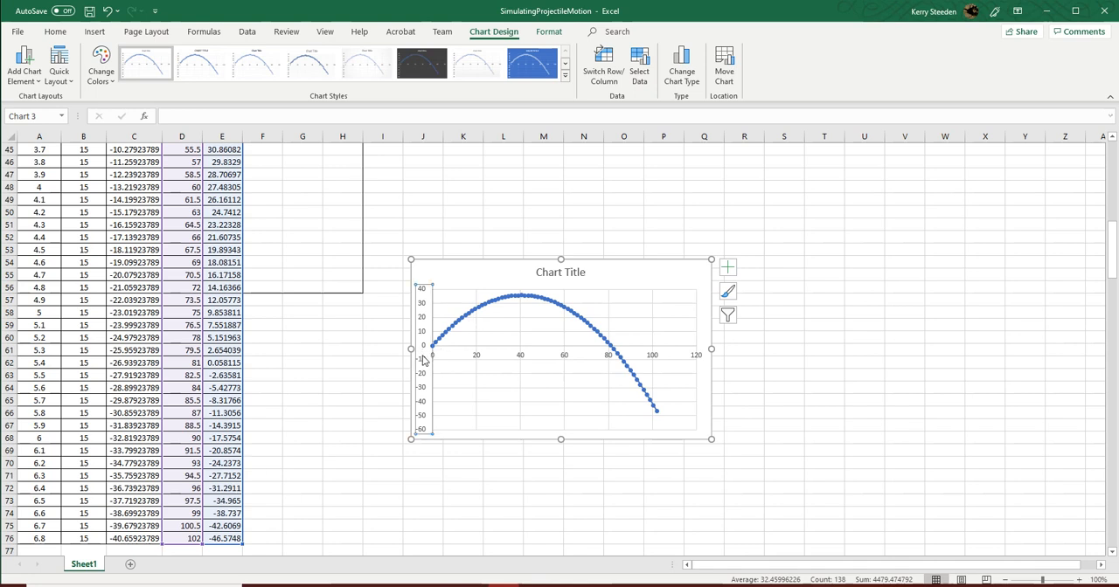
{"action": "right_click", "coordinate": [424, 339]}
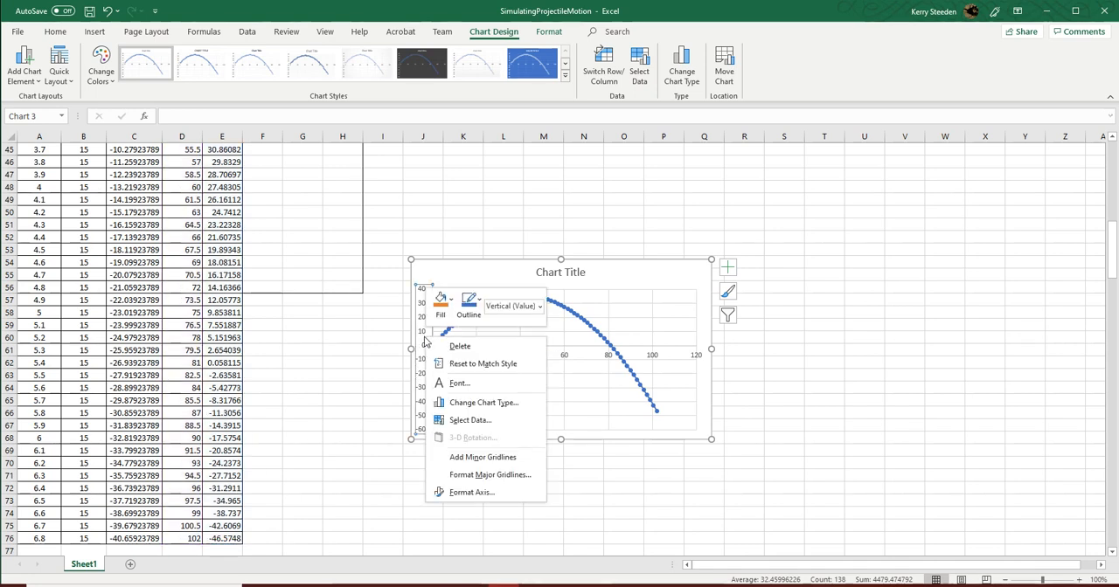
{"action": "left_click", "coordinate": [480, 492]}
{"action": "left_click", "coordinate": [971, 247]}
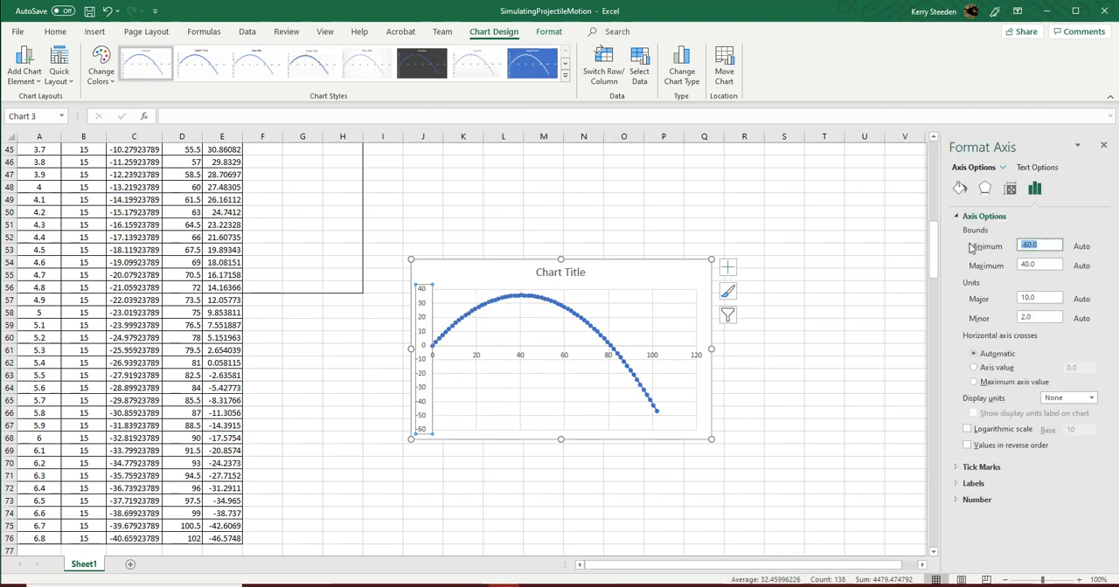
{"action": "type", "text": "0"}
{"action": "key", "text": "Return"}
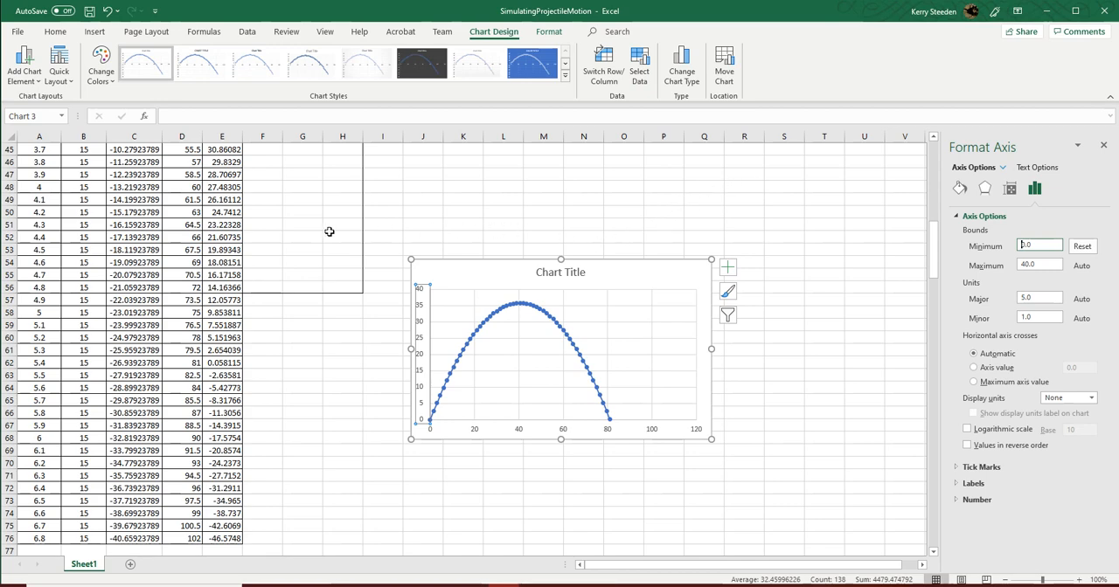
{"action": "scroll", "coordinate": [324, 234], "scroll_direction": "up", "scroll_amount": 15}
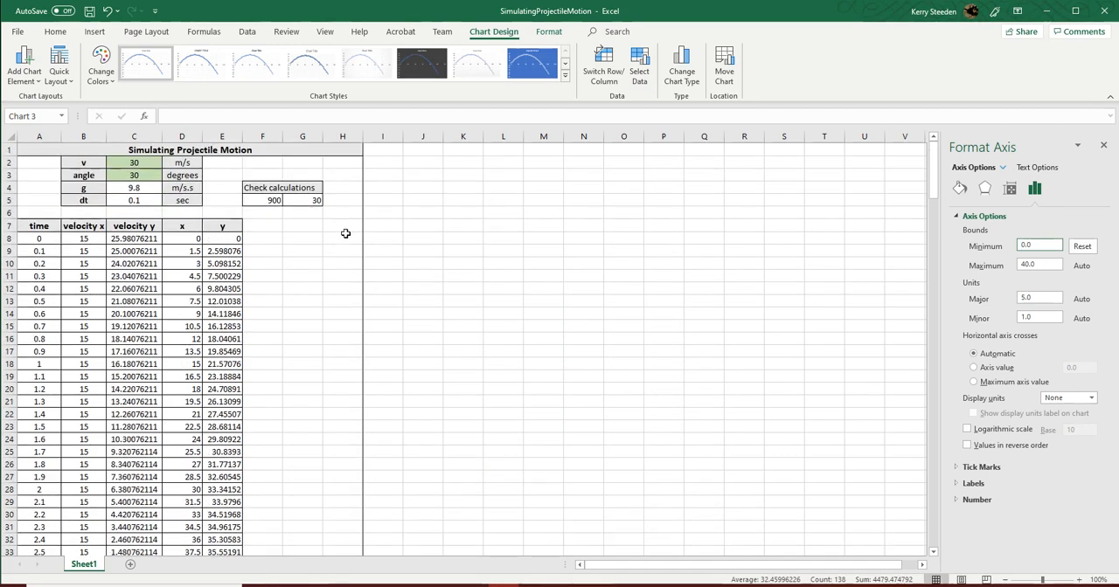